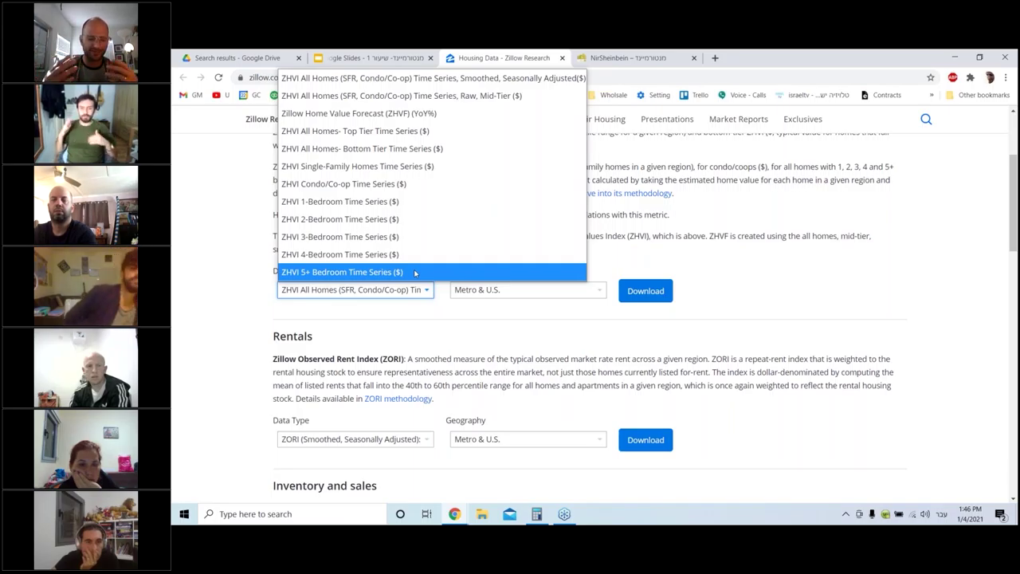
- Set the home values data type to Zillow Home Value Forecast (ZHVF) (YoY%) and check its geography choices
{"action": "left_click", "coordinate": [748, 282]}
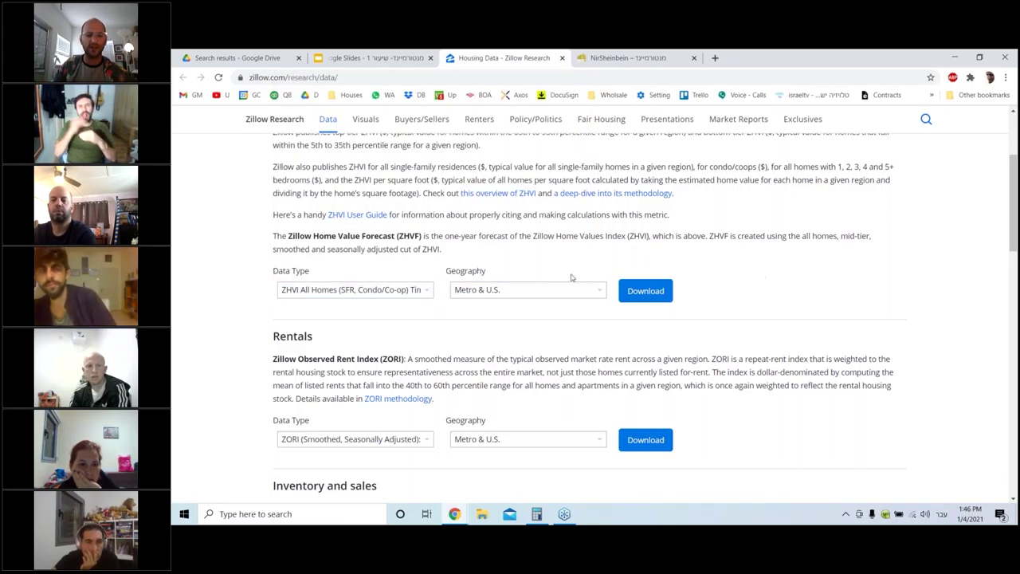
{"action": "left_click", "coordinate": [425, 289]}
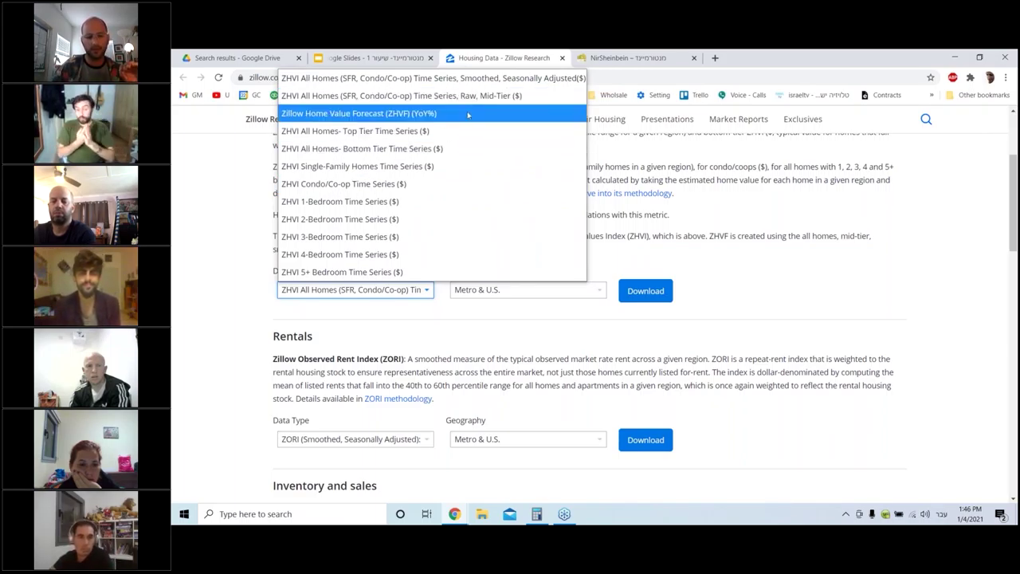
{"action": "left_click", "coordinate": [326, 116]}
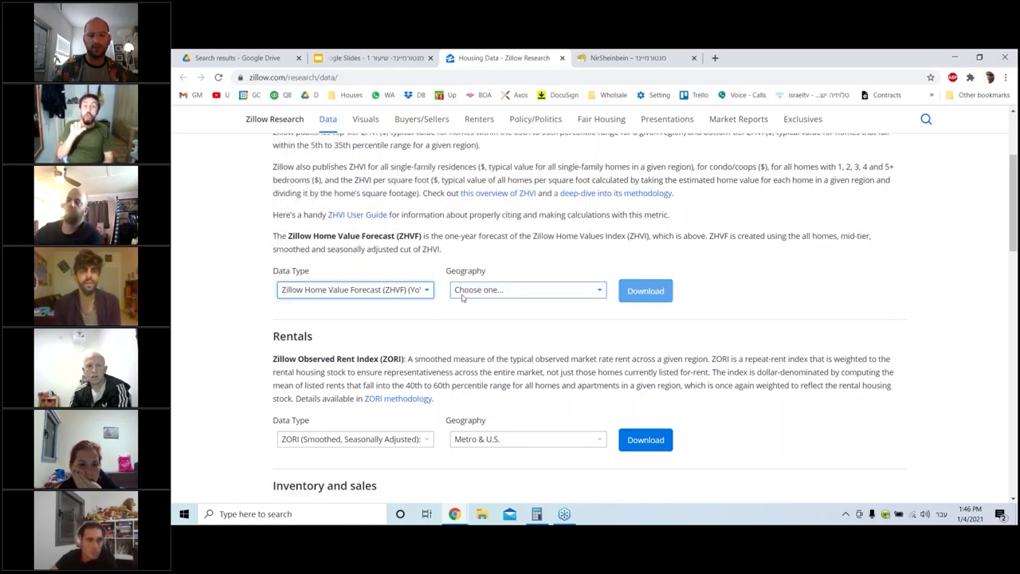
{"action": "left_click", "coordinate": [517, 293]}
{"action": "left_click", "coordinate": [516, 290]}
{"action": "left_click", "coordinate": [516, 288]}
{"action": "left_click", "coordinate": [477, 277]}
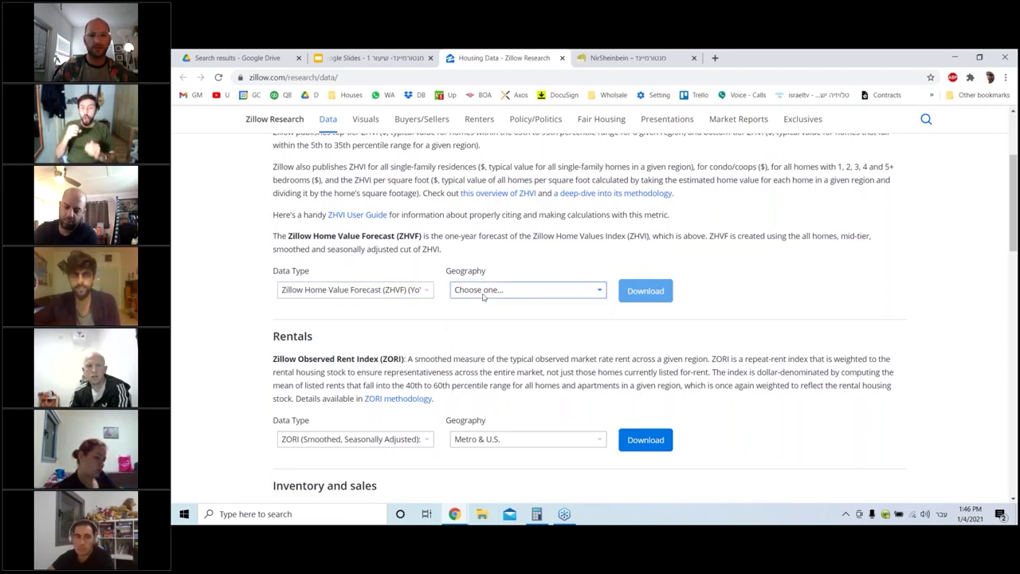
- Switch to the lesson slides and open the first example spreadsheet linked on the Zillow Database slide
{"action": "left_click", "coordinate": [405, 54]}
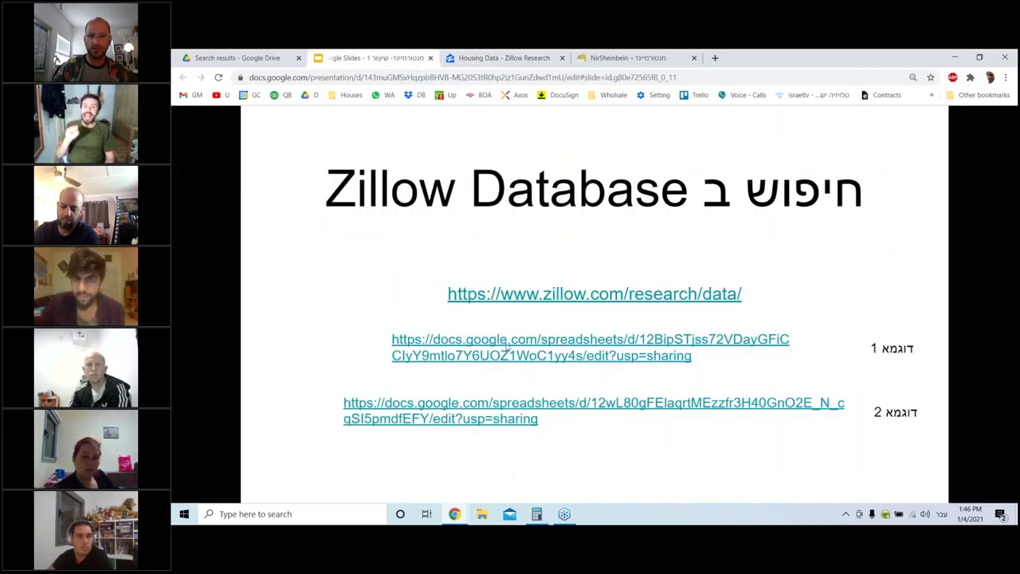
{"action": "left_click", "coordinate": [506, 348]}
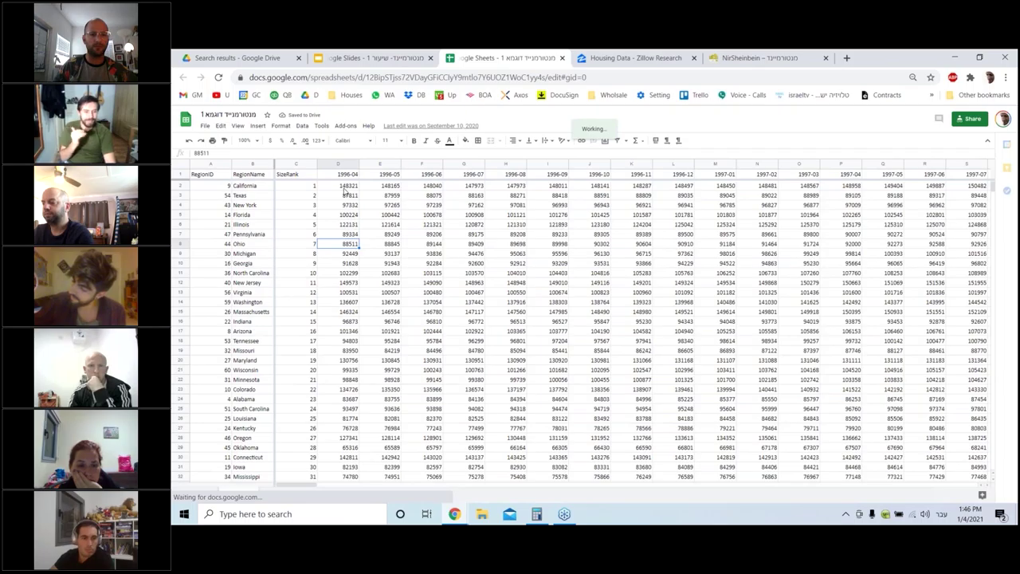
- Select California's monthly home values from 1996-04 to 1997-01 and look across the row up to 2020-01
{"action": "left_click_drag", "start_coordinate": [345, 186], "coordinate": [721, 186]}
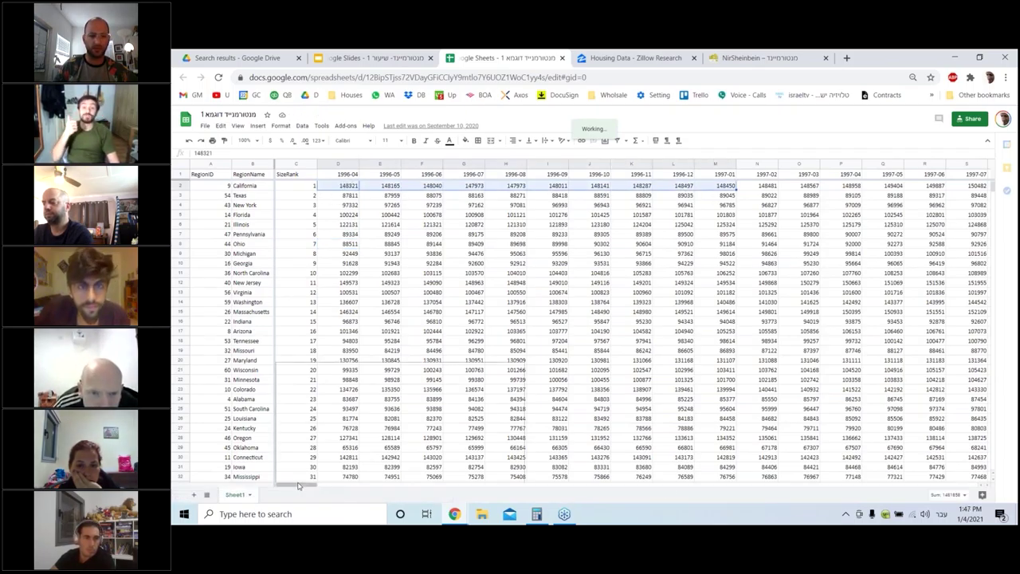
{"action": "left_click_drag", "start_coordinate": [388, 483], "coordinate": [970, 489]}
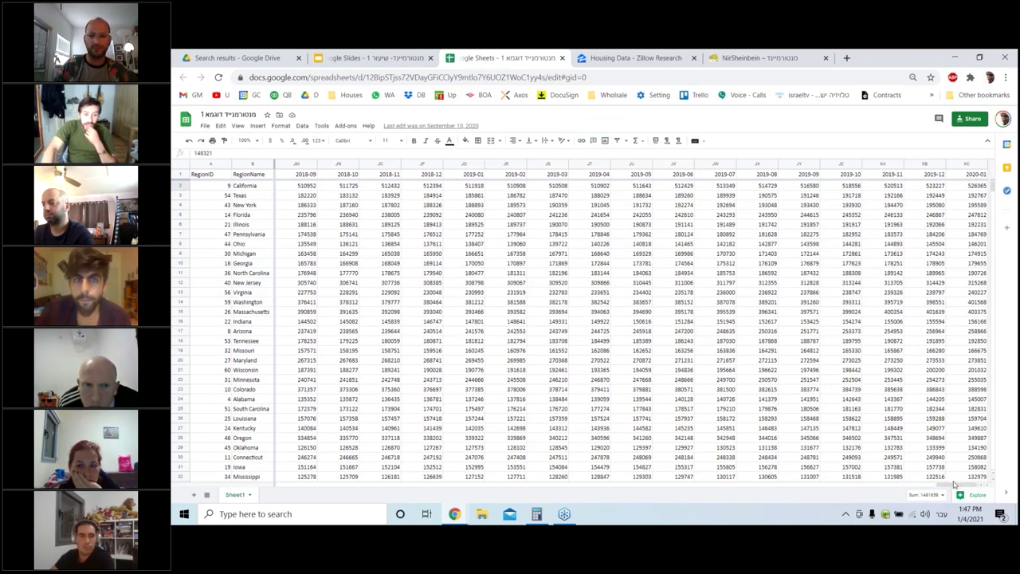
- Return to the earlier months and select the Texas home values across to the end of 2003
{"action": "left_click_drag", "start_coordinate": [939, 486], "coordinate": [458, 466]}
{"action": "left_click", "coordinate": [341, 198]}
{"action": "left_click_drag", "start_coordinate": [401, 186], "coordinate": [998, 199]}
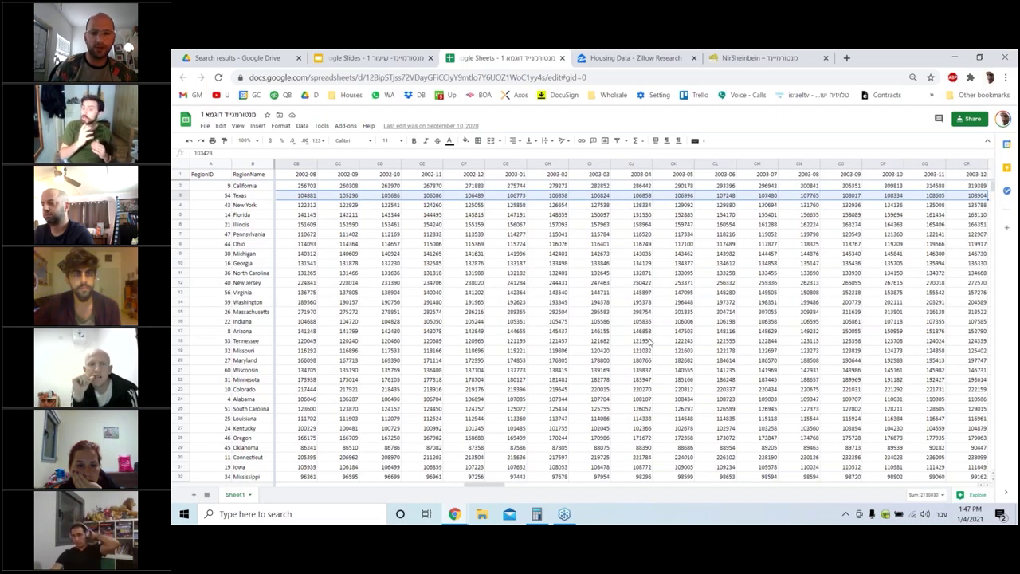
{"action": "left_click", "coordinate": [851, 195]}
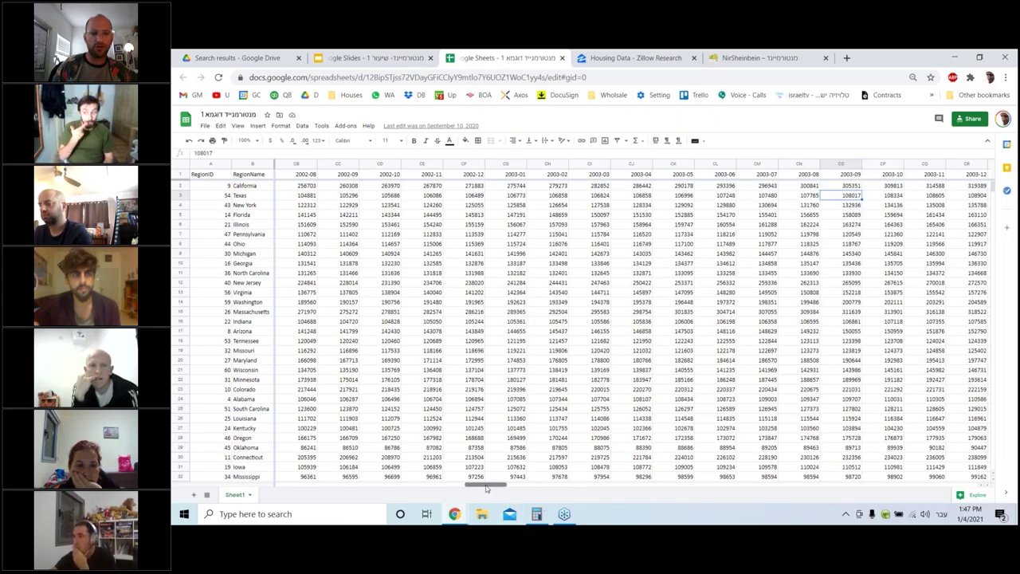
- Examine the Texas home values month by month from 2003 through February 2008
{"action": "left_click_drag", "start_coordinate": [488, 488], "coordinate": [497, 453]}
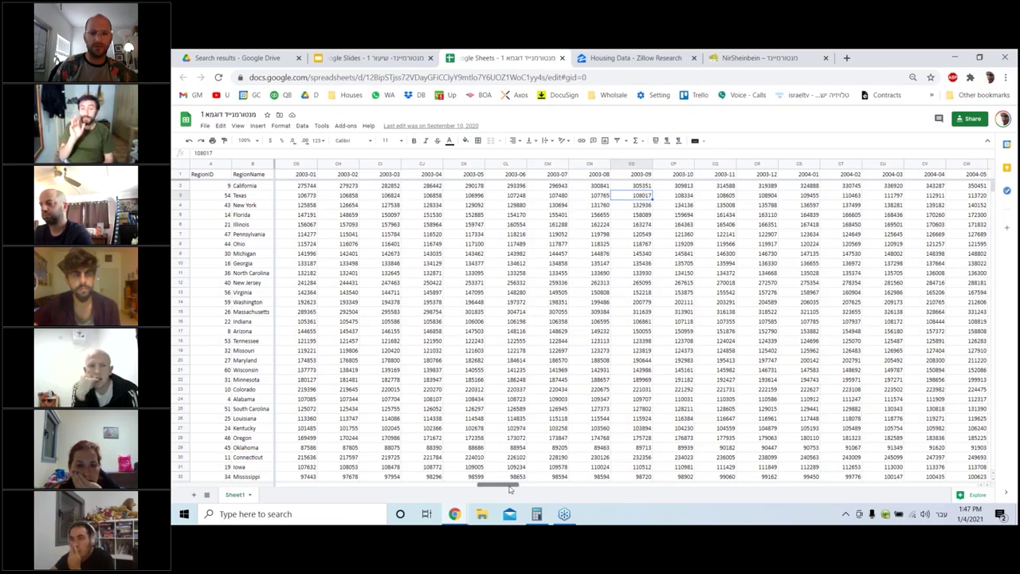
{"action": "left_click_drag", "start_coordinate": [510, 488], "coordinate": [633, 484]}
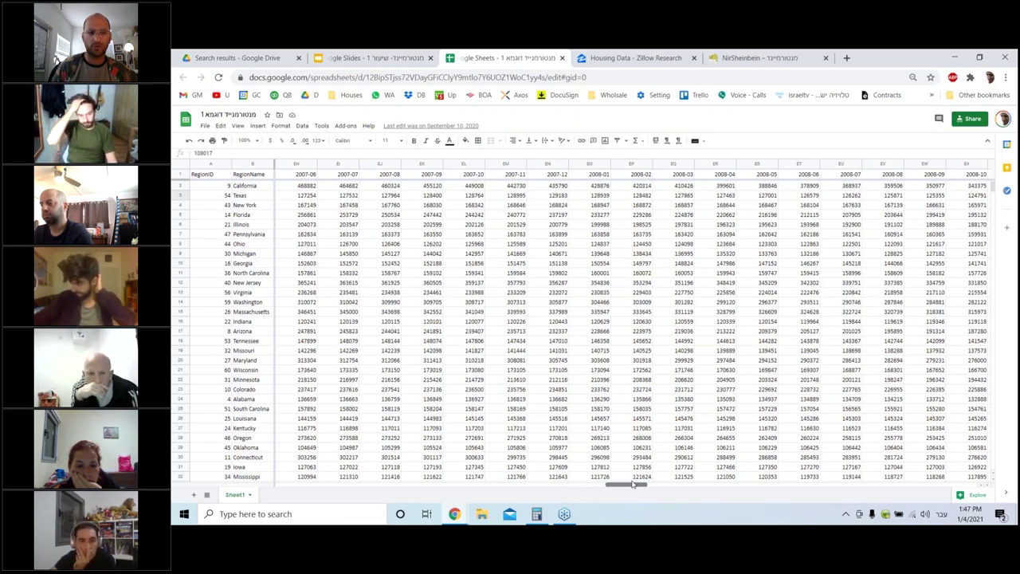
{"action": "left_click_drag", "start_coordinate": [634, 485], "coordinate": [627, 485]}
{"action": "left_click", "coordinate": [304, 195]}
{"action": "left_click", "coordinate": [342, 197]}
{"action": "left_click", "coordinate": [395, 197]}
{"action": "left_click", "coordinate": [427, 197]}
{"action": "left_click", "coordinate": [464, 198]}
{"action": "left_click", "coordinate": [503, 198]}
{"action": "left_click", "coordinate": [536, 198]}
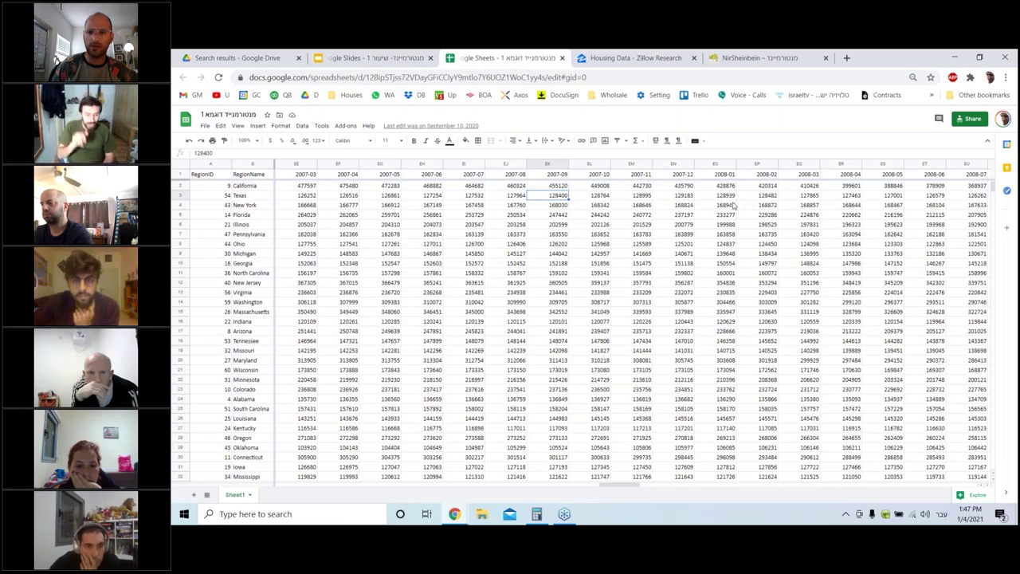
{"action": "left_click", "coordinate": [724, 197]}
{"action": "left_click", "coordinate": [763, 198]}
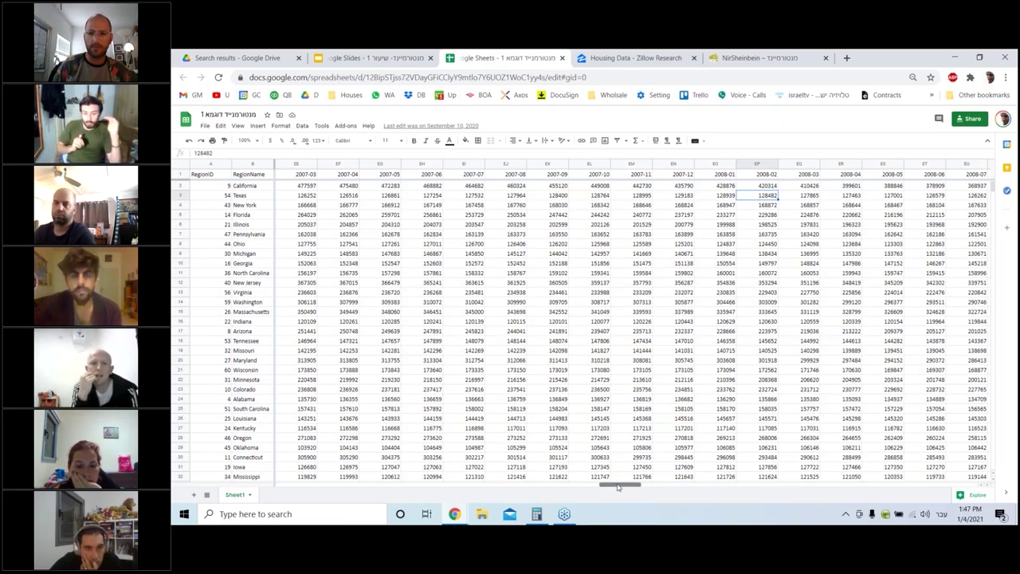
- Examine the Texas home values around December 2012 and compare them with the preceding months
{"action": "left_click_drag", "start_coordinate": [618, 486], "coordinate": [777, 488]}
{"action": "left_click", "coordinate": [470, 187]}
{"action": "left_click", "coordinate": [448, 201]}
{"action": "left_click", "coordinate": [393, 197]}
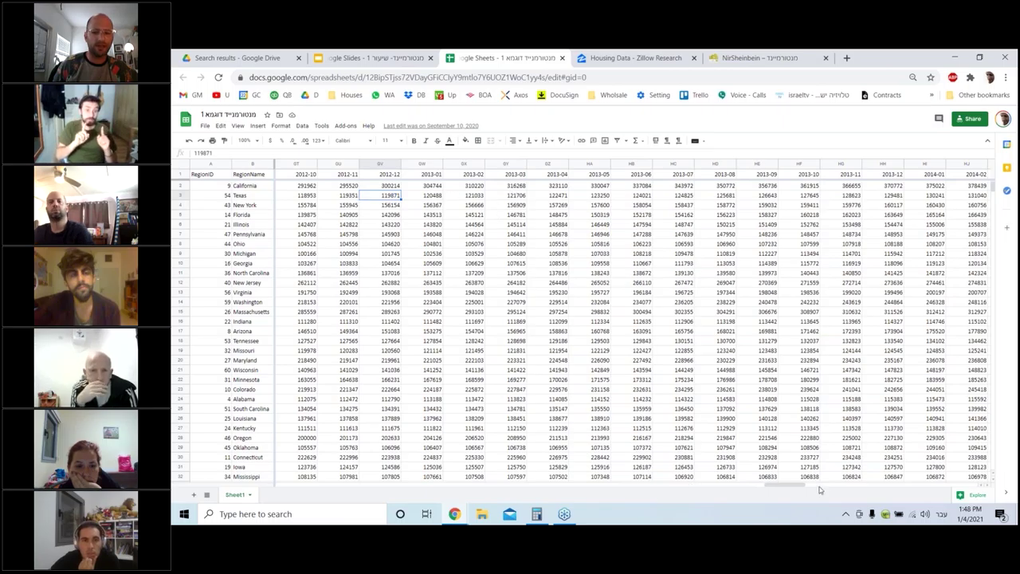
{"action": "left_click_drag", "start_coordinate": [785, 487], "coordinate": [758, 486]}
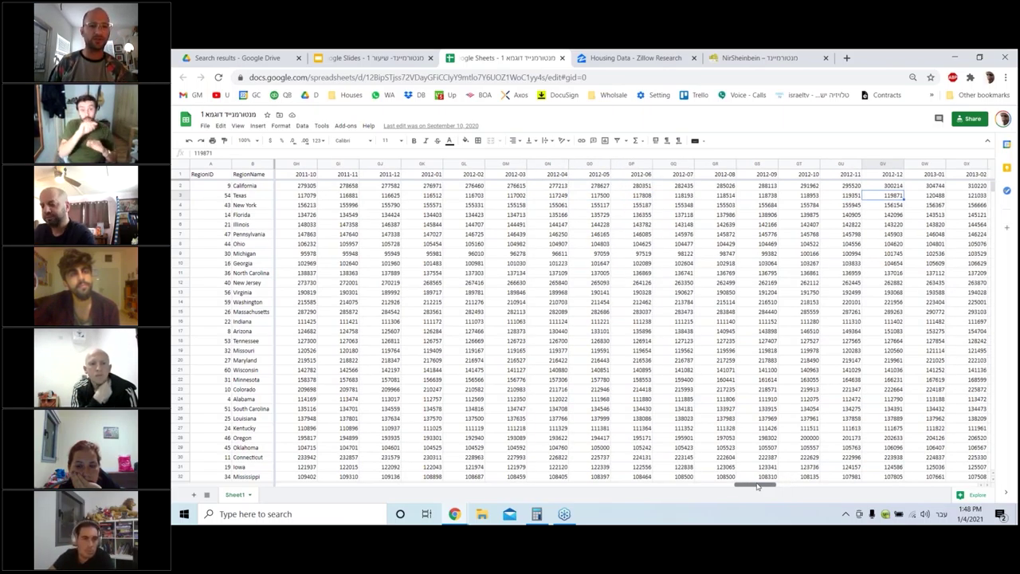
{"action": "mouse_move", "coordinate": [756, 487]}
{"action": "left_mouse_down"}
{"action": "mouse_move", "coordinate": [744, 487]}
{"action": "mouse_move", "coordinate": [808, 489]}
{"action": "mouse_move", "coordinate": [774, 488]}
{"action": "left_mouse_up"}
- Look through the list of states, then check the California and Texas rows and California's May 2012 value
{"action": "left_click", "coordinate": [309, 190]}
{"action": "left_click", "coordinate": [271, 187]}
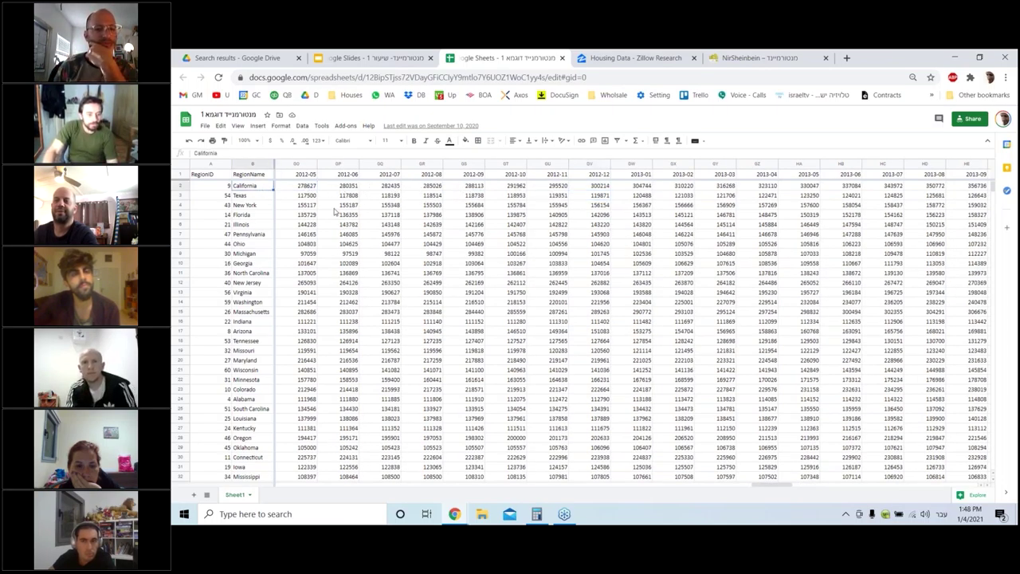
{"action": "left_click", "coordinate": [211, 189]}
{"action": "scroll", "coordinate": [239, 252], "scroll_direction": "down", "scroll_amount": 2}
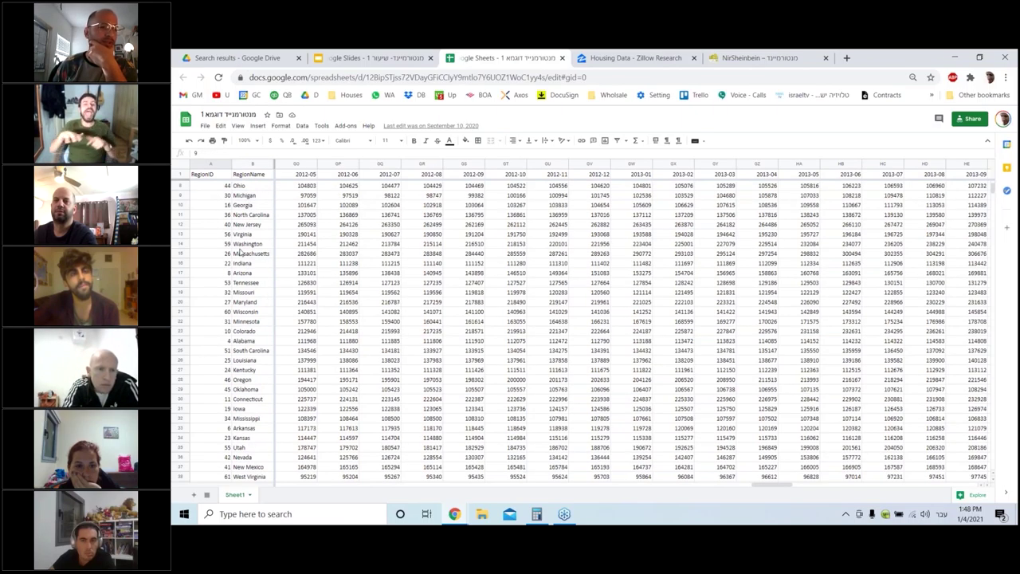
{"action": "scroll", "coordinate": [257, 194], "scroll_direction": "up", "scroll_amount": 2}
{"action": "left_click", "coordinate": [255, 195]}
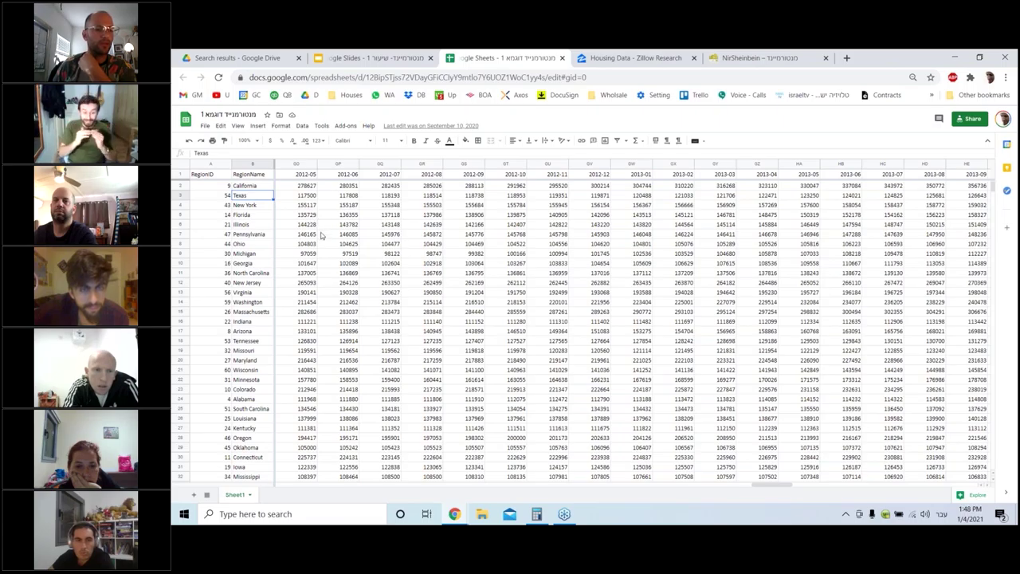
{"action": "left_click", "coordinate": [307, 190]}
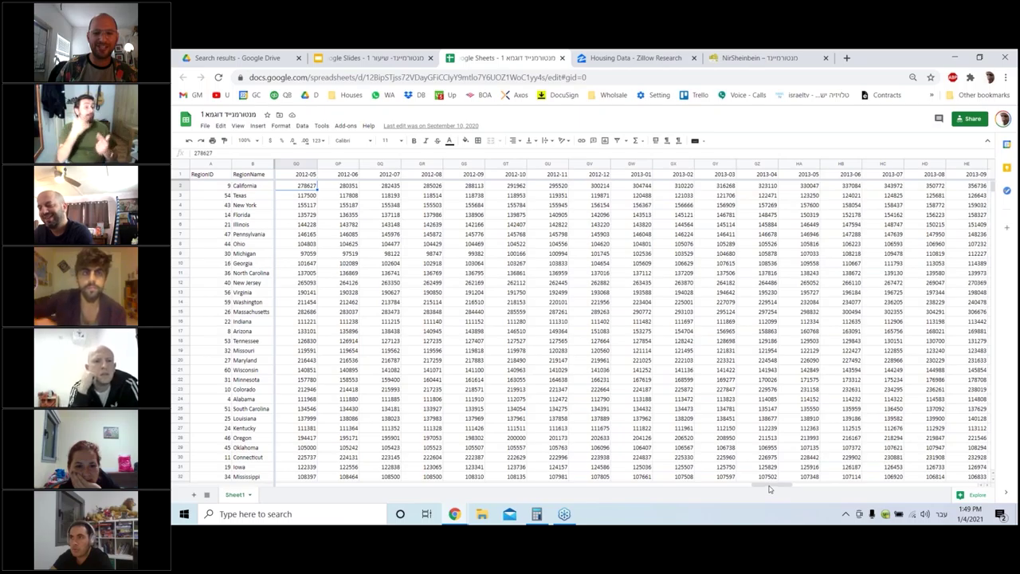
- Go back to June 2007 and step through California's monthly home values to the end of 2007
{"action": "left_click_drag", "start_coordinate": [768, 488], "coordinate": [626, 484]}
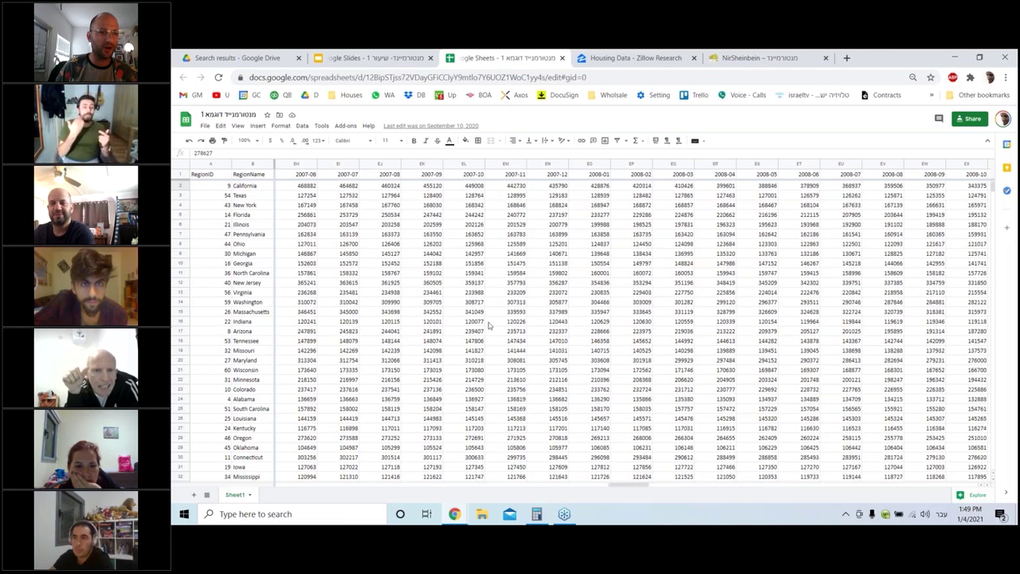
{"action": "left_click", "coordinate": [300, 188]}
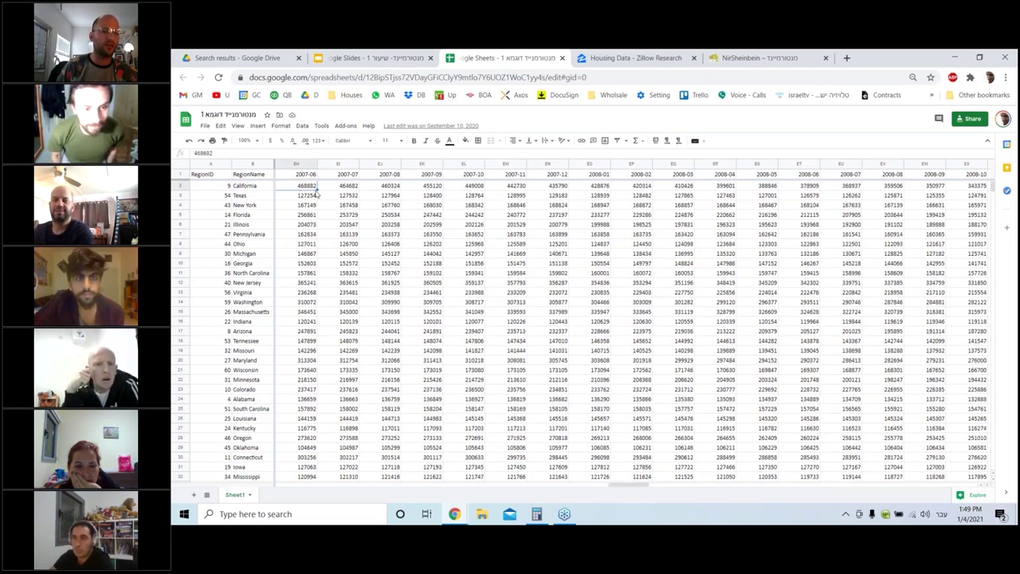
{"action": "key", "text": "Right"}
{"action": "key", "text": "Right"}
{"action": "key", "text": "Right"}
{"action": "key", "text": "Right"}
{"action": "key", "text": "Right"}
{"action": "key", "text": "Right"}
{"action": "key", "text": "Left"}
{"action": "key", "text": "Left"}
{"action": "key", "text": "Left"}
{"action": "key", "text": "Left"}
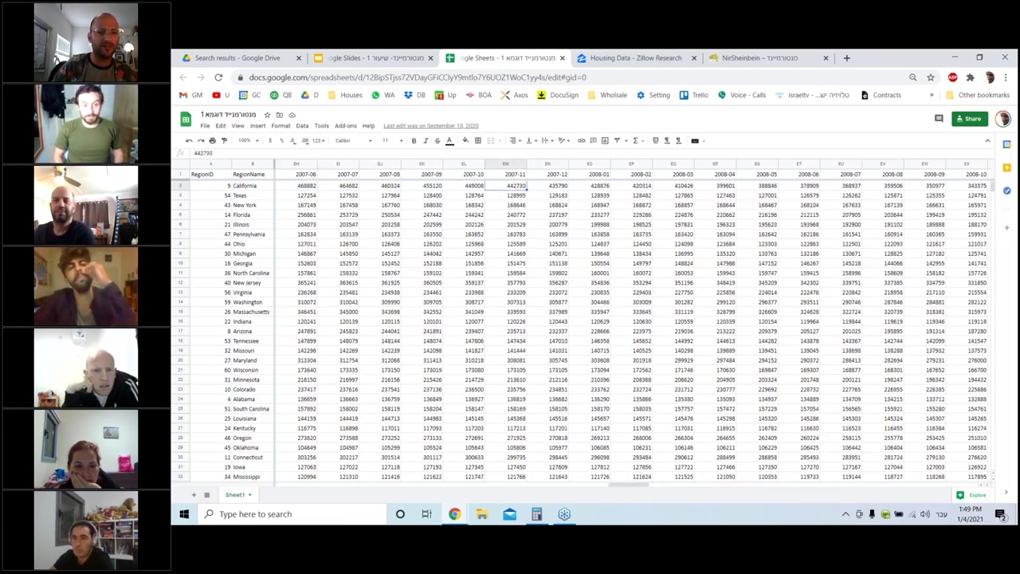
{"action": "key", "text": "Right"}
{"action": "key", "text": "Right"}
{"action": "key", "text": "Right"}
{"action": "key", "text": "Right"}
{"action": "key", "text": "Right"}
{"action": "key", "text": "Right"}
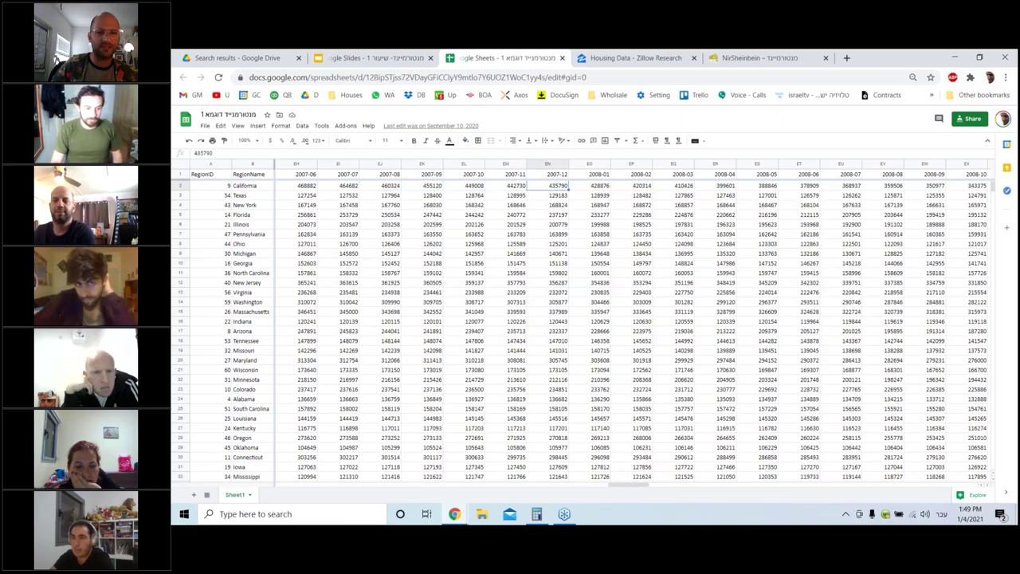
{"action": "key", "text": "Left"}
{"action": "key", "text": "Left"}
{"action": "key", "text": "Left"}
{"action": "key", "text": "Left"}
{"action": "key", "text": "Left"}
{"action": "key", "text": "Left"}
{"action": "key", "text": "Left"}
{"action": "key", "text": "Left"}
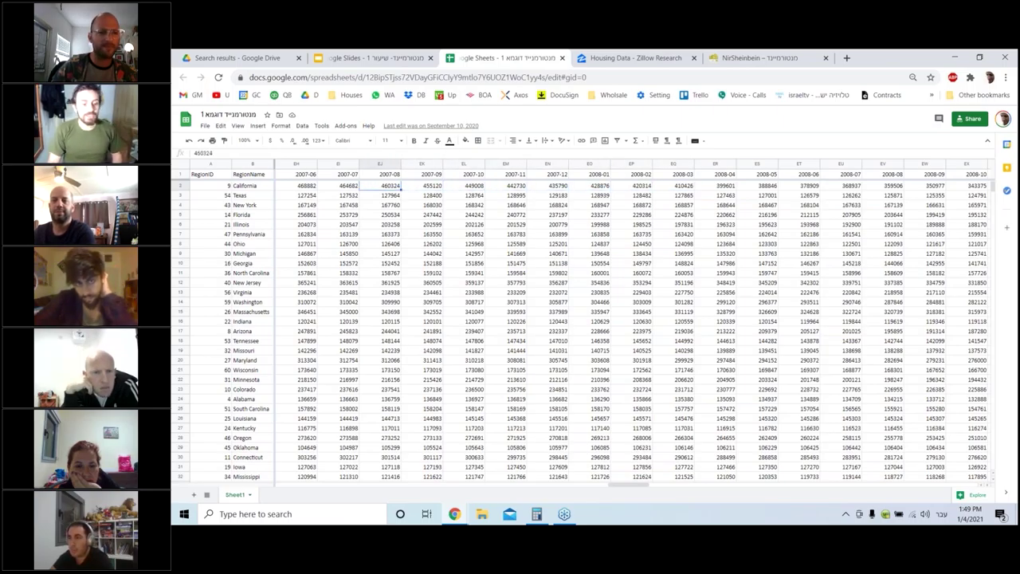
{"action": "key", "text": "Right"}
{"action": "key", "text": "Right"}
{"action": "key", "text": "Right"}
{"action": "key", "text": "Right"}
{"action": "key", "text": "Right"}
{"action": "key", "text": "Right"}
{"action": "key", "text": "Left"}
{"action": "key", "text": "Down"}
{"action": "key", "text": "Up"}
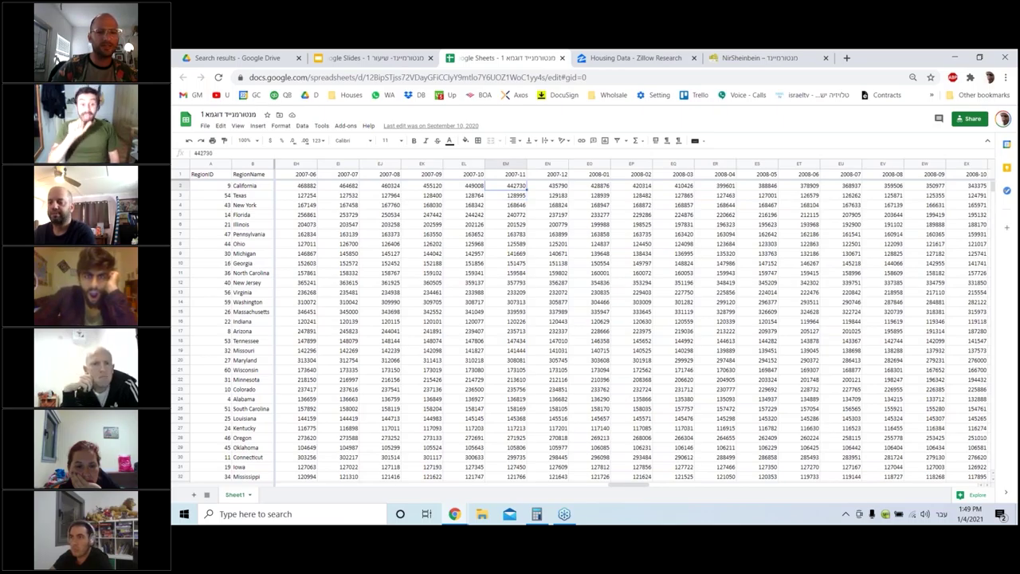
{"action": "key", "text": "Left"}
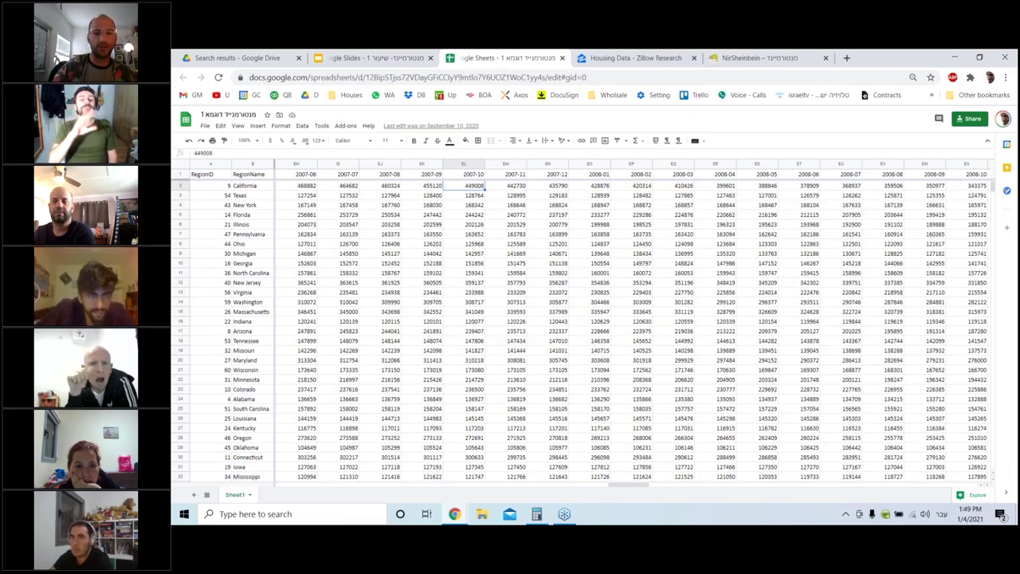
{"action": "key", "text": "Right"}
{"action": "key", "text": "Right"}
{"action": "key", "text": "Right"}
{"action": "key", "text": "Right"}
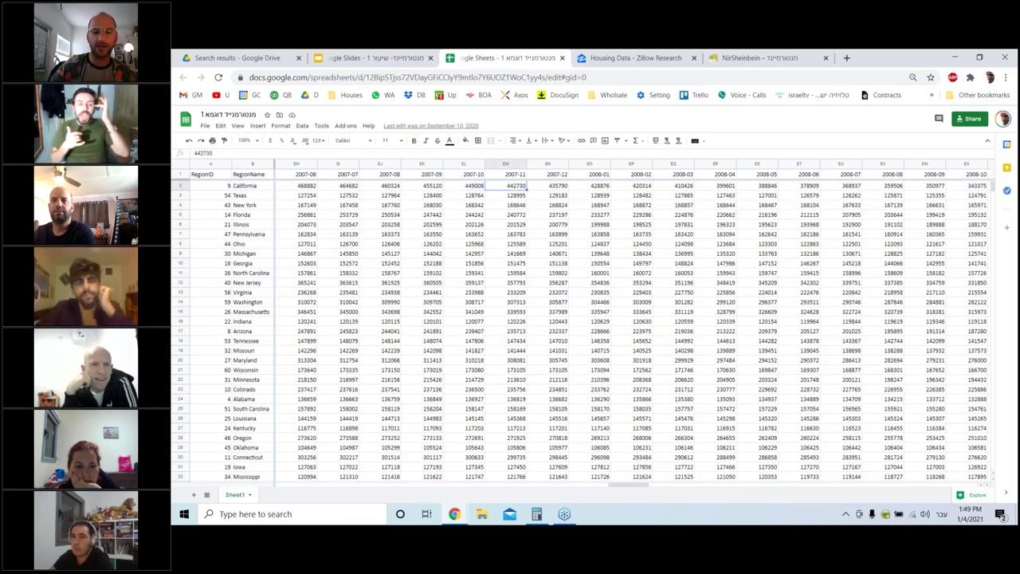
- Follow California's monthly home values cell by cell through 2008 up to January 2009
{"action": "key", "text": "Right"}
{"action": "key", "text": "Right"}
{"action": "key", "text": "Right"}
{"action": "key", "text": "Right"}
{"action": "key", "text": "Right"}
{"action": "key", "text": "Right"}
{"action": "key", "text": "Right"}
{"action": "key", "text": "Right"}
{"action": "key", "text": "Right"}
{"action": "key", "text": "Left"}
{"action": "key", "text": "Left"}
{"action": "key", "text": "Left"}
{"action": "key", "text": "Left"}
{"action": "key", "text": "Left"}
{"action": "key", "text": "Left"}
{"action": "key", "text": "Left"}
{"action": "key", "text": "Left"}
{"action": "key", "text": "Left"}
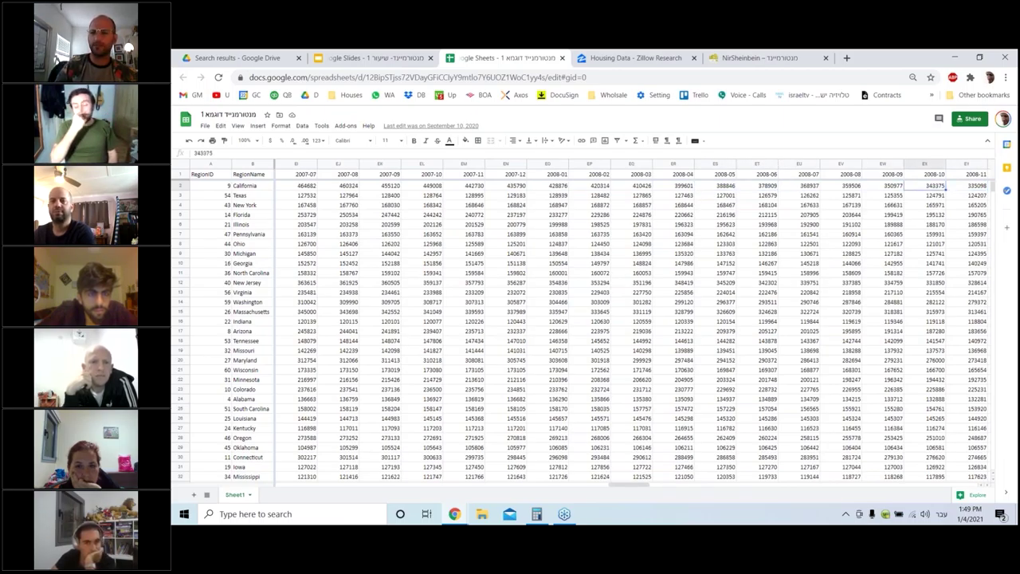
{"action": "key", "text": "Right"}
{"action": "key", "text": "Left"}
{"action": "key", "text": "Right"}
{"action": "key", "text": "Right"}
{"action": "key", "text": "Right"}
{"action": "key", "text": "Right"}
{"action": "key", "text": "Right"}
{"action": "key", "text": "Right"}
{"action": "key", "text": "Right"}
{"action": "key", "text": "Right"}
{"action": "key", "text": "Right"}
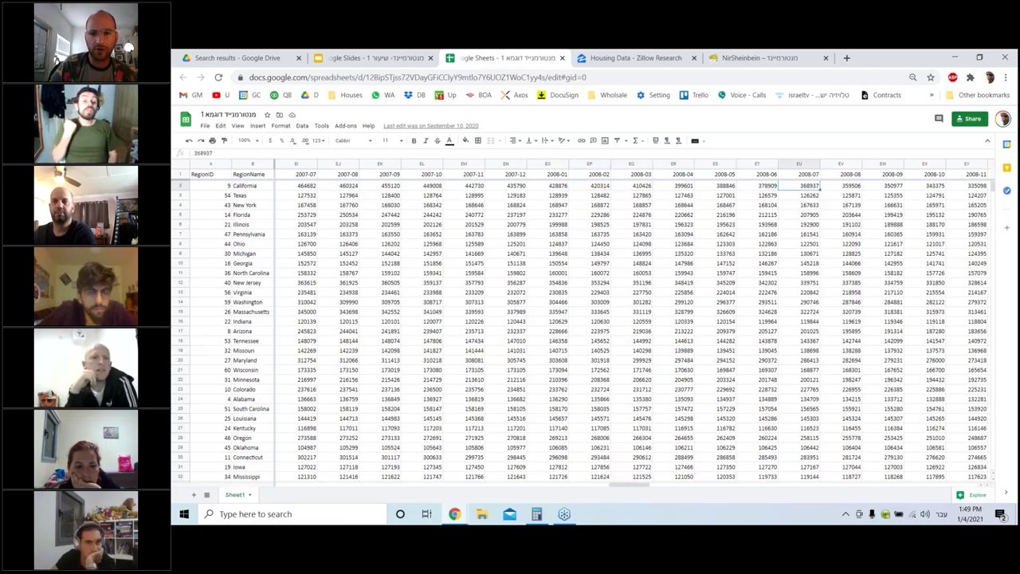
{"action": "key", "text": "Right"}
{"action": "key", "text": "Right"}
{"action": "key", "text": "Right"}
{"action": "key", "text": "Left"}
{"action": "key", "text": "Left"}
{"action": "key", "text": "Left"}
{"action": "key", "text": "Left"}
{"action": "key", "text": "Left"}
{"action": "key", "text": "Left"}
{"action": "key", "text": "Left"}
{"action": "key", "text": "Left"}
{"action": "key", "text": "Left"}
{"action": "key", "text": "Left"}
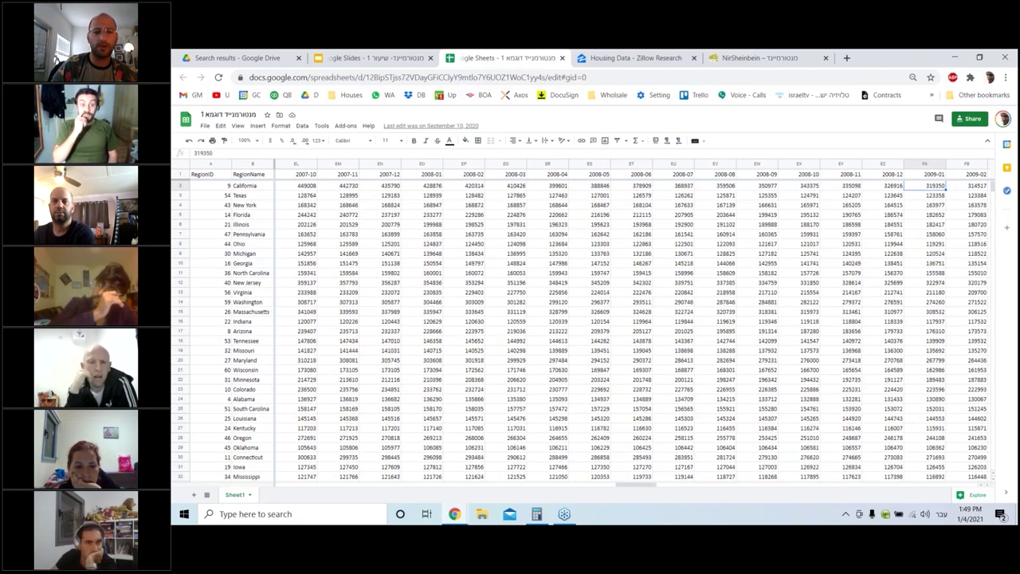
- Compare California's home values from May 2008 with the following months up to May 2009
{"action": "key", "text": "Right"}
{"action": "key", "text": "Right"}
{"action": "key", "text": "Right"}
{"action": "key", "text": "Right"}
{"action": "key", "text": "Right"}
{"action": "key", "text": "Right"}
{"action": "key", "text": "Right"}
{"action": "key", "text": "Right"}
{"action": "key", "text": "Right"}
{"action": "key", "text": "Right"}
{"action": "key", "text": "Right"}
{"action": "key", "text": "Right"}
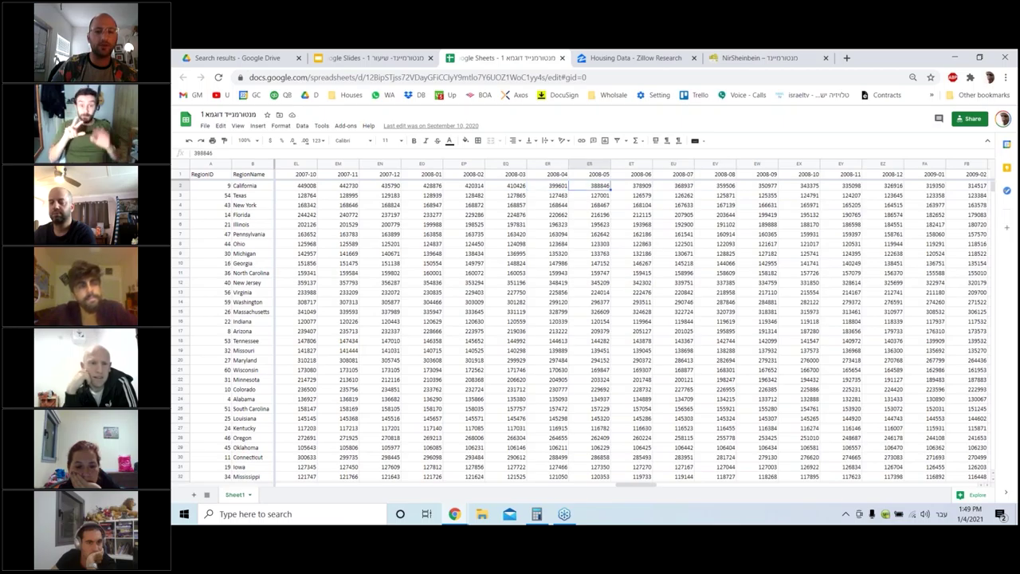
{"action": "key", "text": "Right"}
{"action": "key", "text": "Right"}
{"action": "key", "text": "Right"}
{"action": "key", "text": "Right"}
{"action": "key", "text": "Right"}
{"action": "key", "text": "Right"}
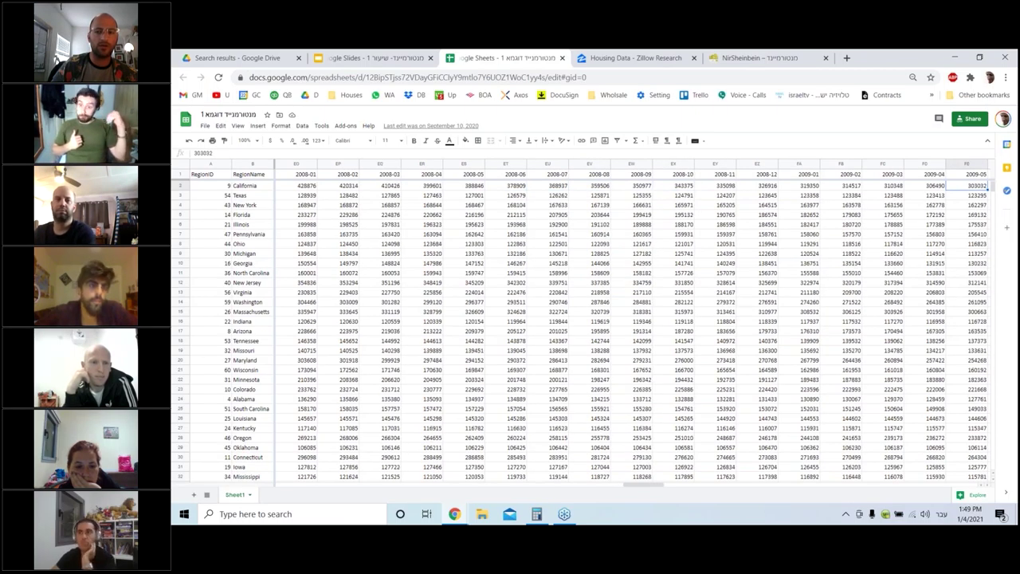
- Continue along California's home values into mid-2010 and go back to the November 2009 value
{"action": "key", "text": "Right"}
{"action": "key", "text": "Right"}
{"action": "key", "text": "Right"}
{"action": "key", "text": "Right"}
{"action": "key", "text": "Right"}
{"action": "key", "text": "Right"}
{"action": "key", "text": "Right"}
{"action": "key", "text": "Right"}
{"action": "key", "text": "Right"}
{"action": "key", "text": "Left"}
{"action": "key", "text": "Left"}
{"action": "key", "text": "Left"}
{"action": "key", "text": "Left"}
{"action": "key", "text": "Left"}
{"action": "key", "text": "Left"}
{"action": "key", "text": "Left"}
{"action": "key", "text": "Left"}
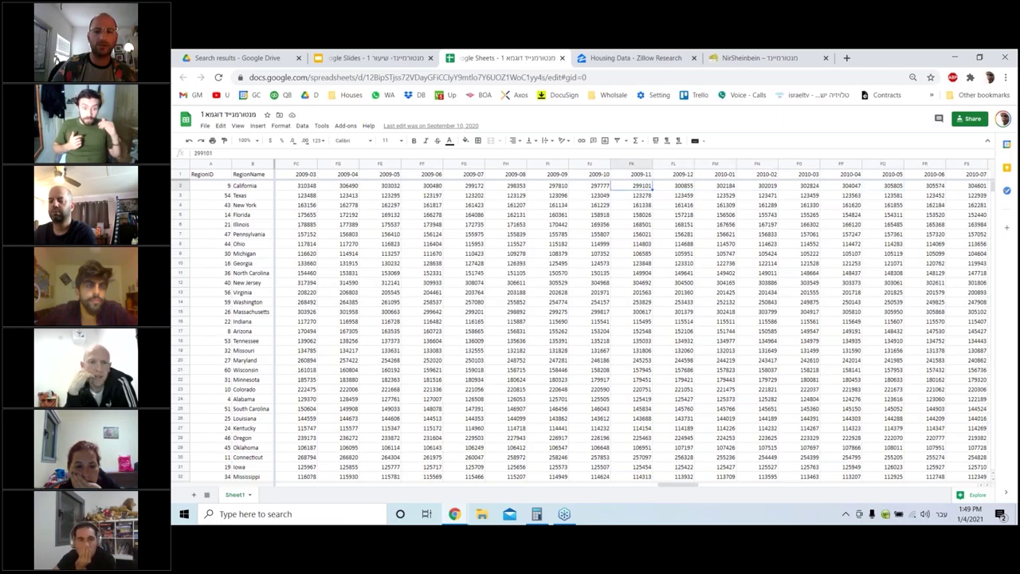
- Go back month by month along California's home values from November 2009 to May 2007
{"action": "key", "text": "Left"}
{"action": "key", "text": "Left"}
{"action": "key", "text": "Left"}
{"action": "key", "text": "Left"}
{"action": "key", "text": "Left"}
{"action": "key", "text": "Left"}
{"action": "key", "text": "Left"}
{"action": "key", "text": "Left"}
{"action": "key", "text": "Left"}
{"action": "key", "text": "Left"}
{"action": "key", "text": "Left"}
{"action": "key", "text": "Left"}
{"action": "key", "text": "Left"}
{"action": "key", "text": "Left"}
{"action": "key", "text": "Left"}
{"action": "key", "text": "Left"}
{"action": "key", "text": "Left"}
{"action": "key", "text": "Left"}
{"action": "key", "text": "Left"}
{"action": "key", "text": "Left"}
{"action": "key", "text": "Left"}
{"action": "key", "text": "Left"}
{"action": "key", "text": "Left"}
{"action": "key", "text": "Left"}
{"action": "key", "text": "Left"}
{"action": "key", "text": "Left"}
{"action": "key", "text": "Left"}
{"action": "key", "text": "Left"}
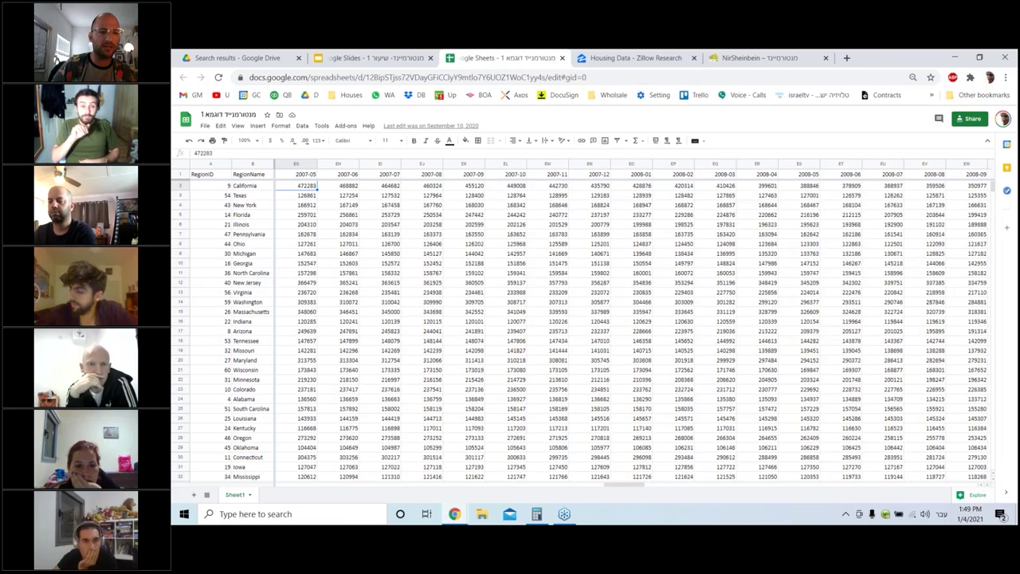
- Trace California's home values further back from May 2007 to the June 2006 value
{"action": "key", "text": "Left"}
{"action": "key", "text": "Left"}
{"action": "key", "text": "Left"}
{"action": "key", "text": "Left"}
{"action": "key", "text": "Left"}
{"action": "key", "text": "Left"}
{"action": "key", "text": "Left"}
{"action": "key", "text": "Left"}
{"action": "key", "text": "Left"}
{"action": "key", "text": "Left"}
{"action": "key", "text": "Left"}
{"action": "key", "text": "Left"}
{"action": "key", "text": "Right"}
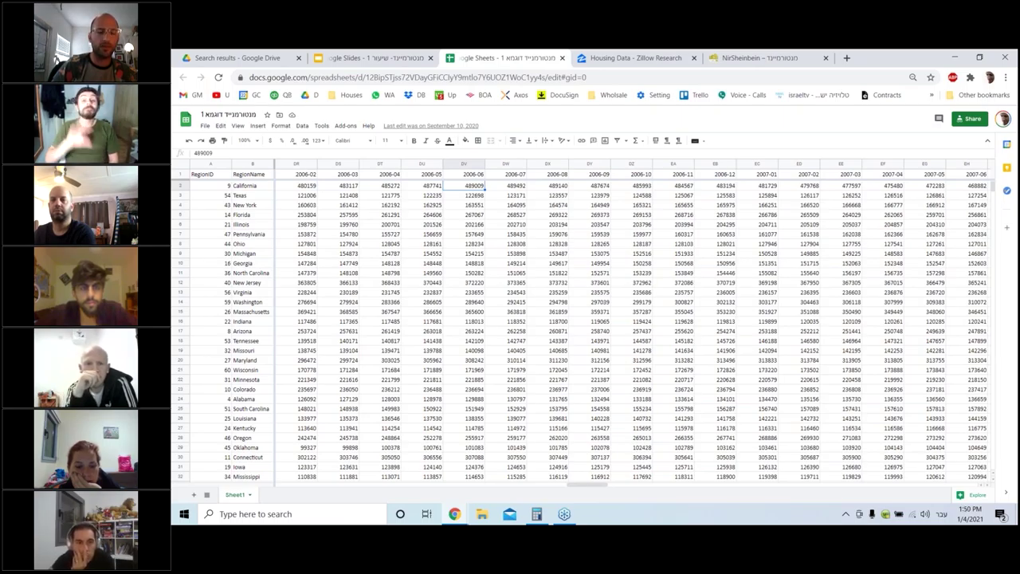
- Follow California's monthly home values forward from June 2006 to May 2007
{"action": "key", "text": "Right"}
{"action": "key", "text": "Right"}
{"action": "key", "text": "Right"}
{"action": "key", "text": "Right"}
{"action": "key", "text": "Right"}
{"action": "key", "text": "Right"}
{"action": "key", "text": "Right"}
{"action": "key", "text": "Right"}
{"action": "key", "text": "Right"}
{"action": "key", "text": "Right"}
{"action": "key", "text": "Right"}
{"action": "key", "text": "Right"}
{"action": "key", "text": "Right"}
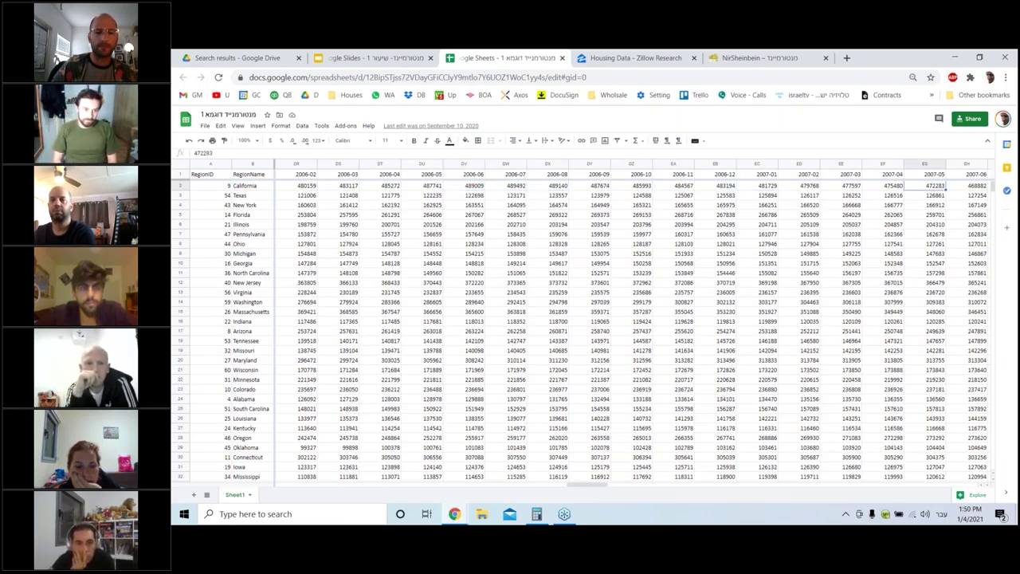
- Continue forward along California's home values from May 2007 to May 2008
{"action": "key", "text": "Right"}
{"action": "key", "text": "Right"}
{"action": "key", "text": "Right"}
{"action": "key", "text": "Right"}
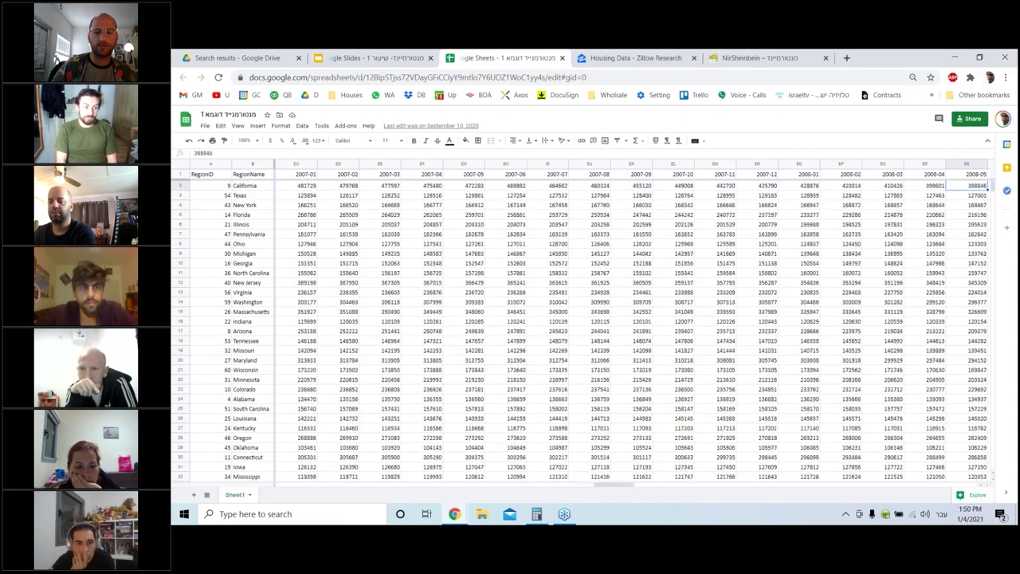
{"action": "key", "text": "Right"}
{"action": "key", "text": "Right"}
{"action": "key", "text": "Right"}
{"action": "key", "text": "Right"}
{"action": "key", "text": "Right"}
{"action": "key", "text": "Right"}
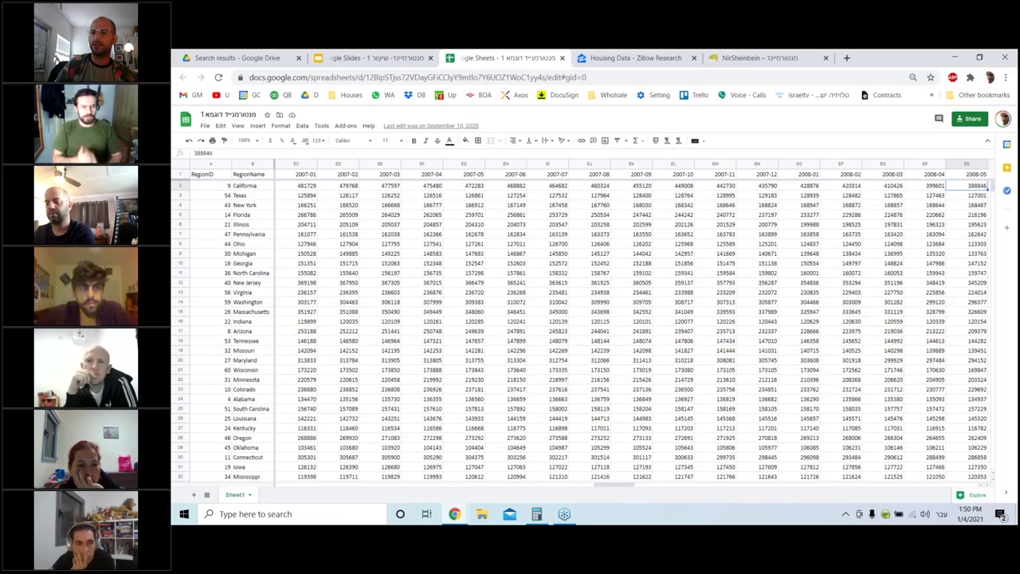
- Track California's monthly home values from May 2008 through August 2009
{"action": "key", "text": "Right"}
{"action": "key", "text": "Right"}
{"action": "key", "text": "Right"}
{"action": "key", "text": "Right"}
{"action": "key", "text": "Right"}
{"action": "key", "text": "Right"}
{"action": "key", "text": "Right"}
{"action": "key", "text": "Right"}
{"action": "key", "text": "Right"}
{"action": "key", "text": "Right"}
{"action": "key", "text": "Right"}
{"action": "key", "text": "Right"}
{"action": "key", "text": "Right"}
{"action": "key", "text": "Right"}
{"action": "key", "text": "Right"}
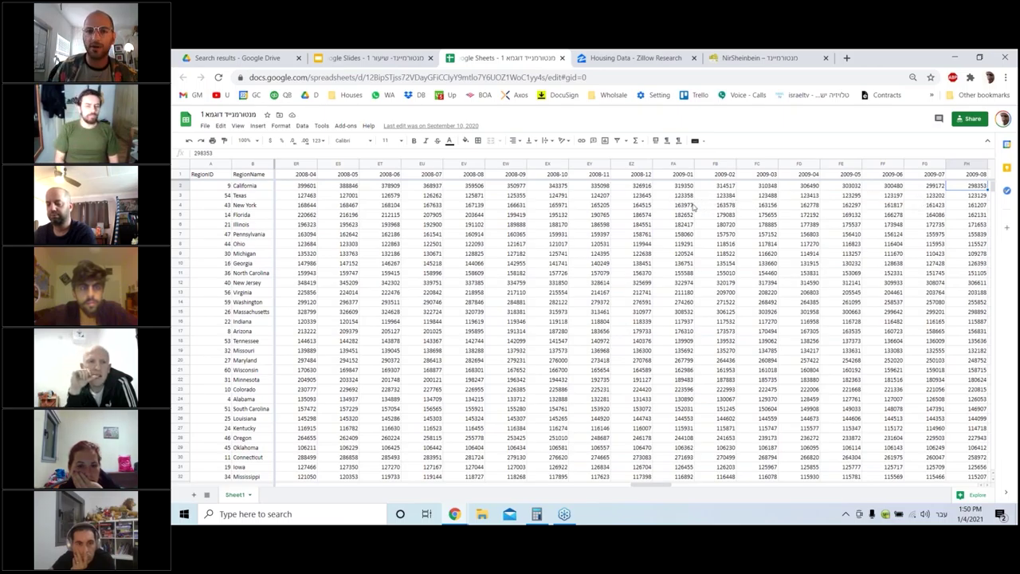
- Look over the other states' home values for 2008 and 2009, and return to the Zillow Database slide in Google Slides
{"action": "left_click", "coordinate": [369, 208]}
{"action": "scroll", "coordinate": [848, 226], "scroll_direction": "down", "scroll_amount": 1}
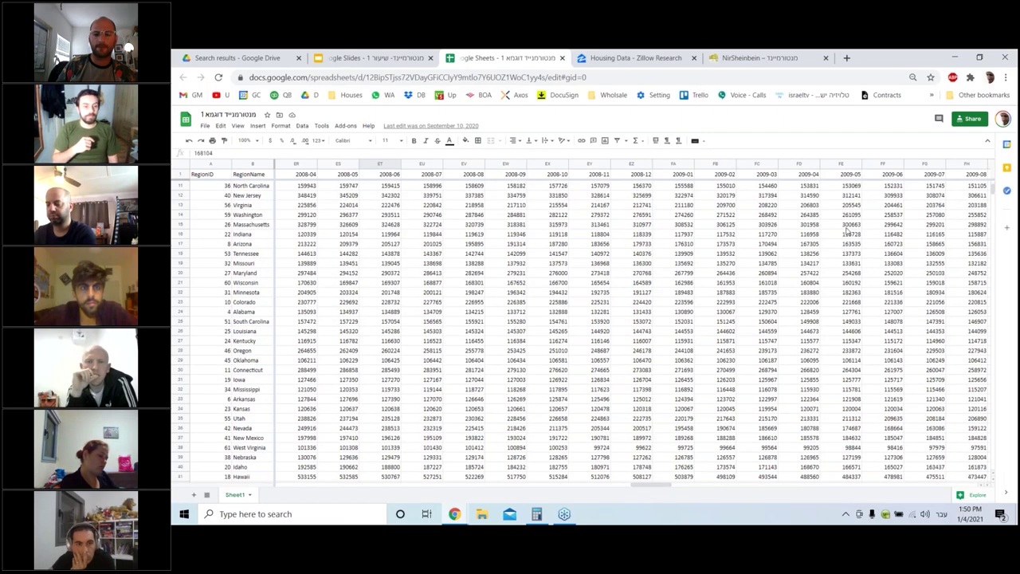
{"action": "scroll", "coordinate": [845, 232], "scroll_direction": "up", "scroll_amount": 1}
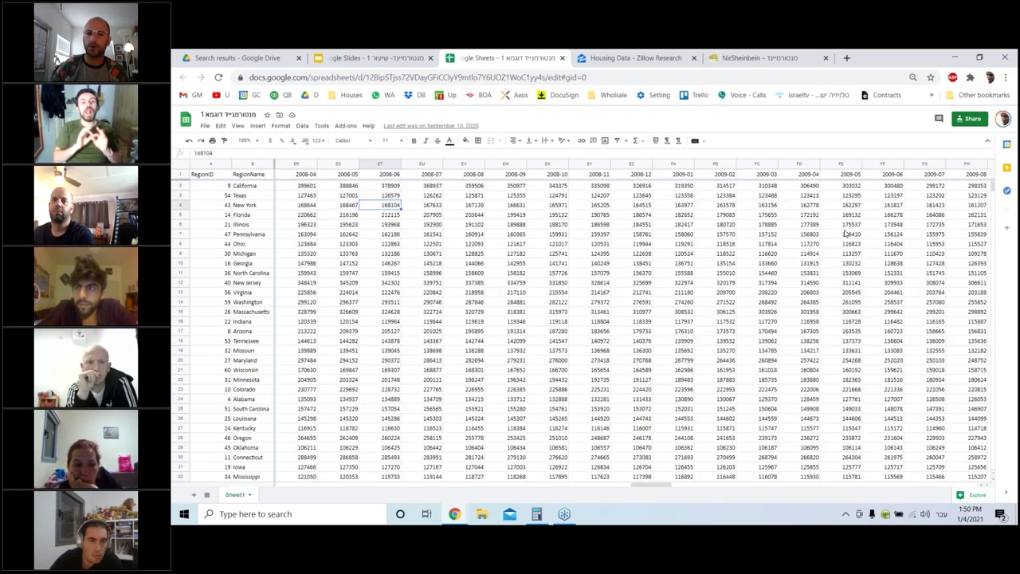
{"action": "left_click", "coordinate": [395, 54]}
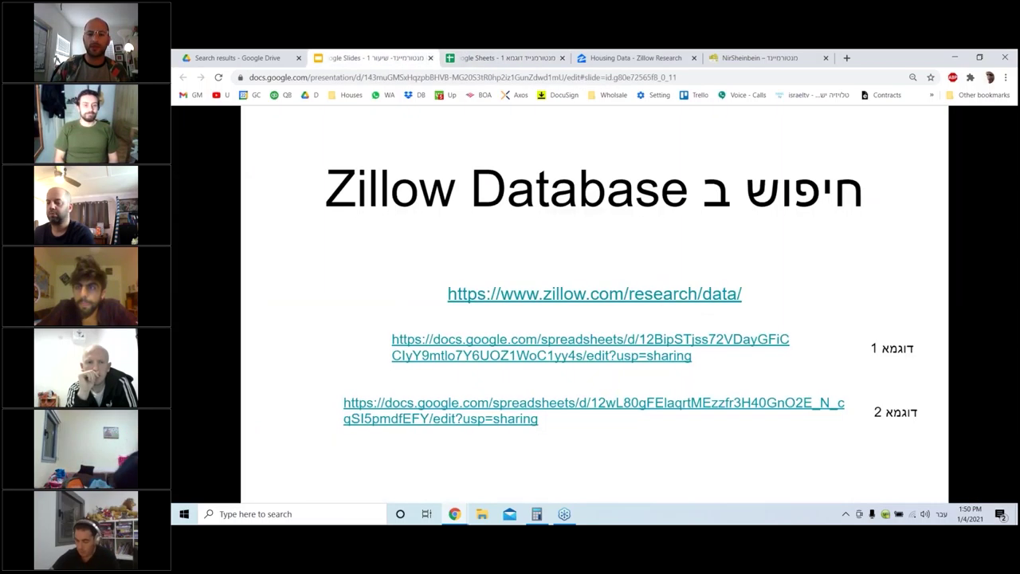